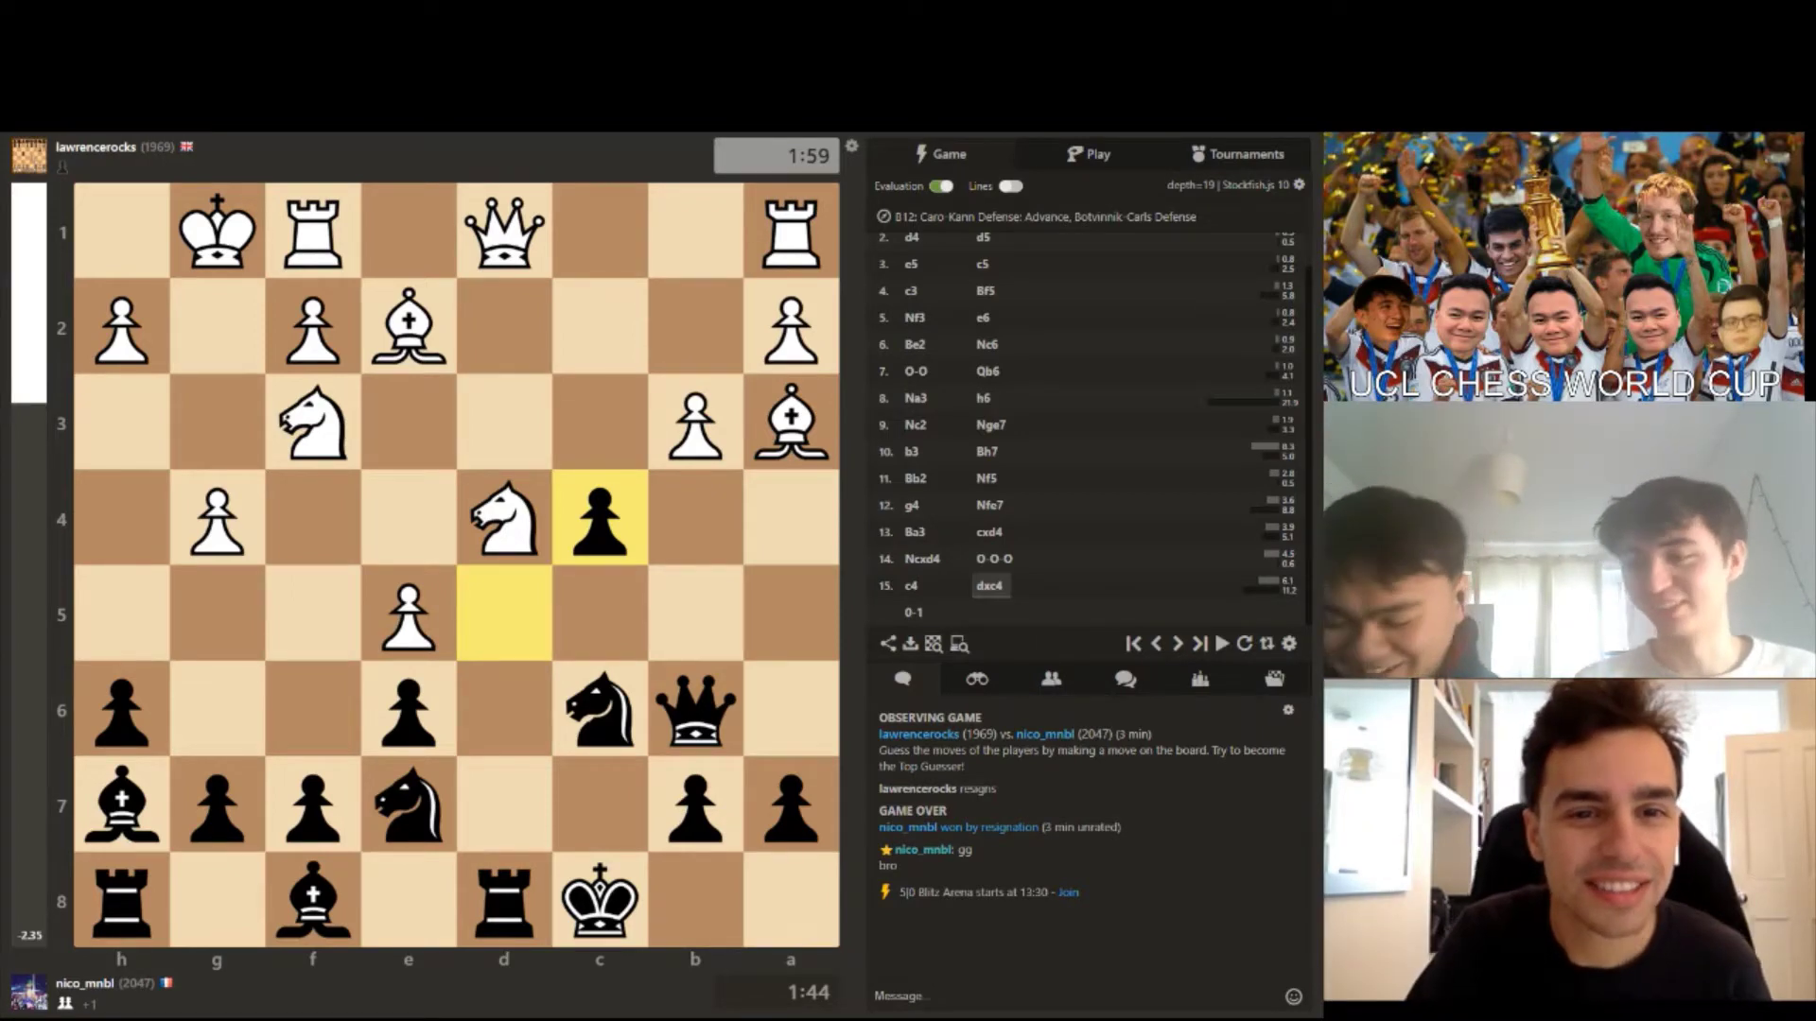
{"action": "left_click", "coordinate": [1049, 684]}
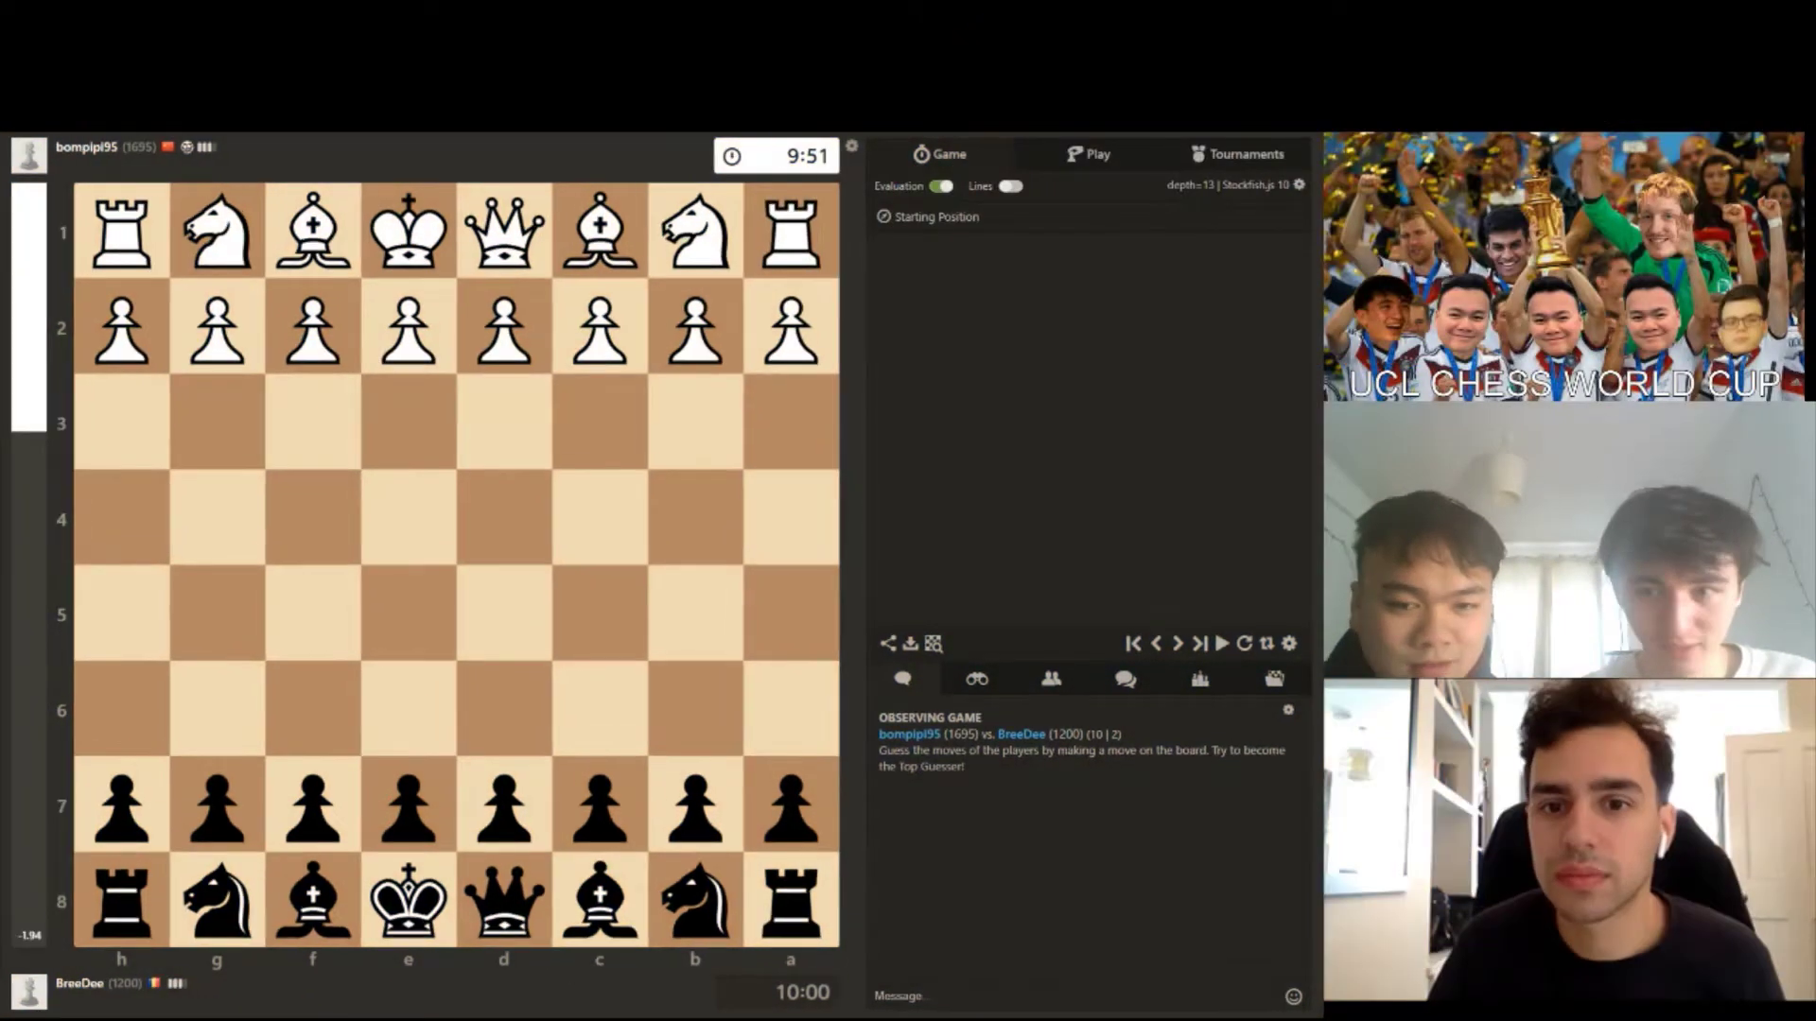
{"action": "left_click", "coordinate": [1055, 687]}
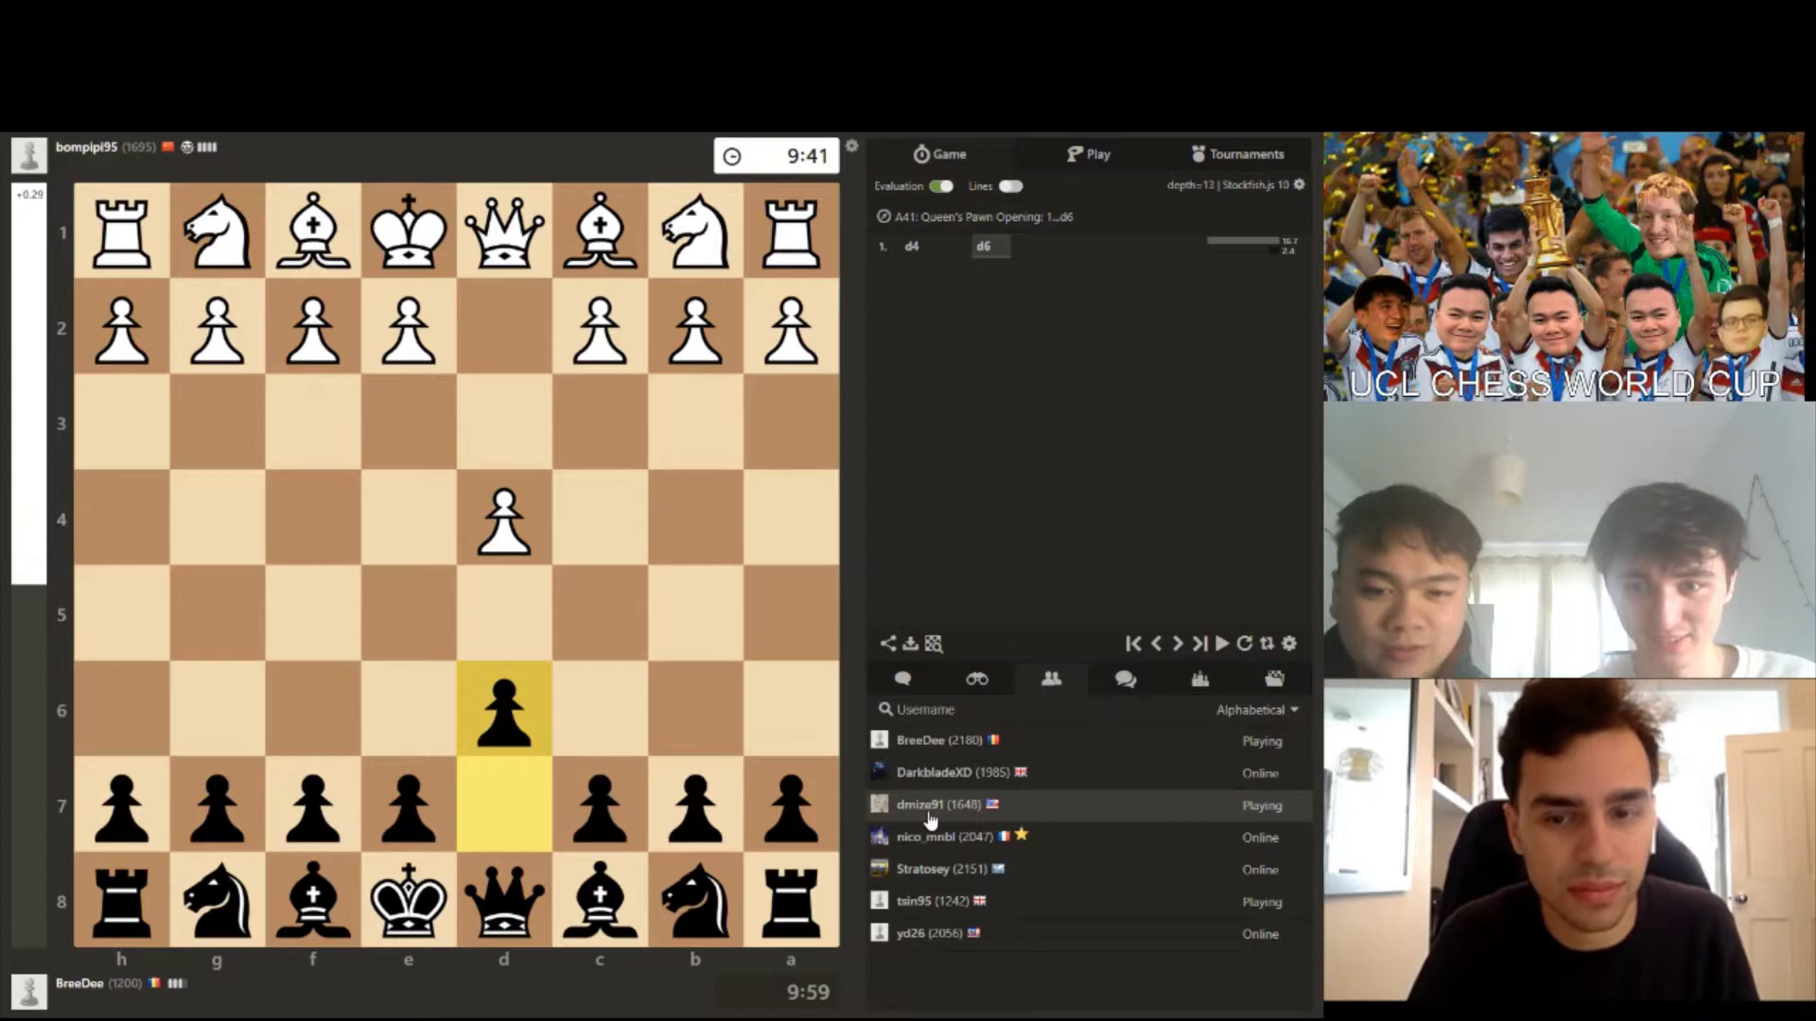
{"action": "mouse_move", "coordinate": [937, 805]}
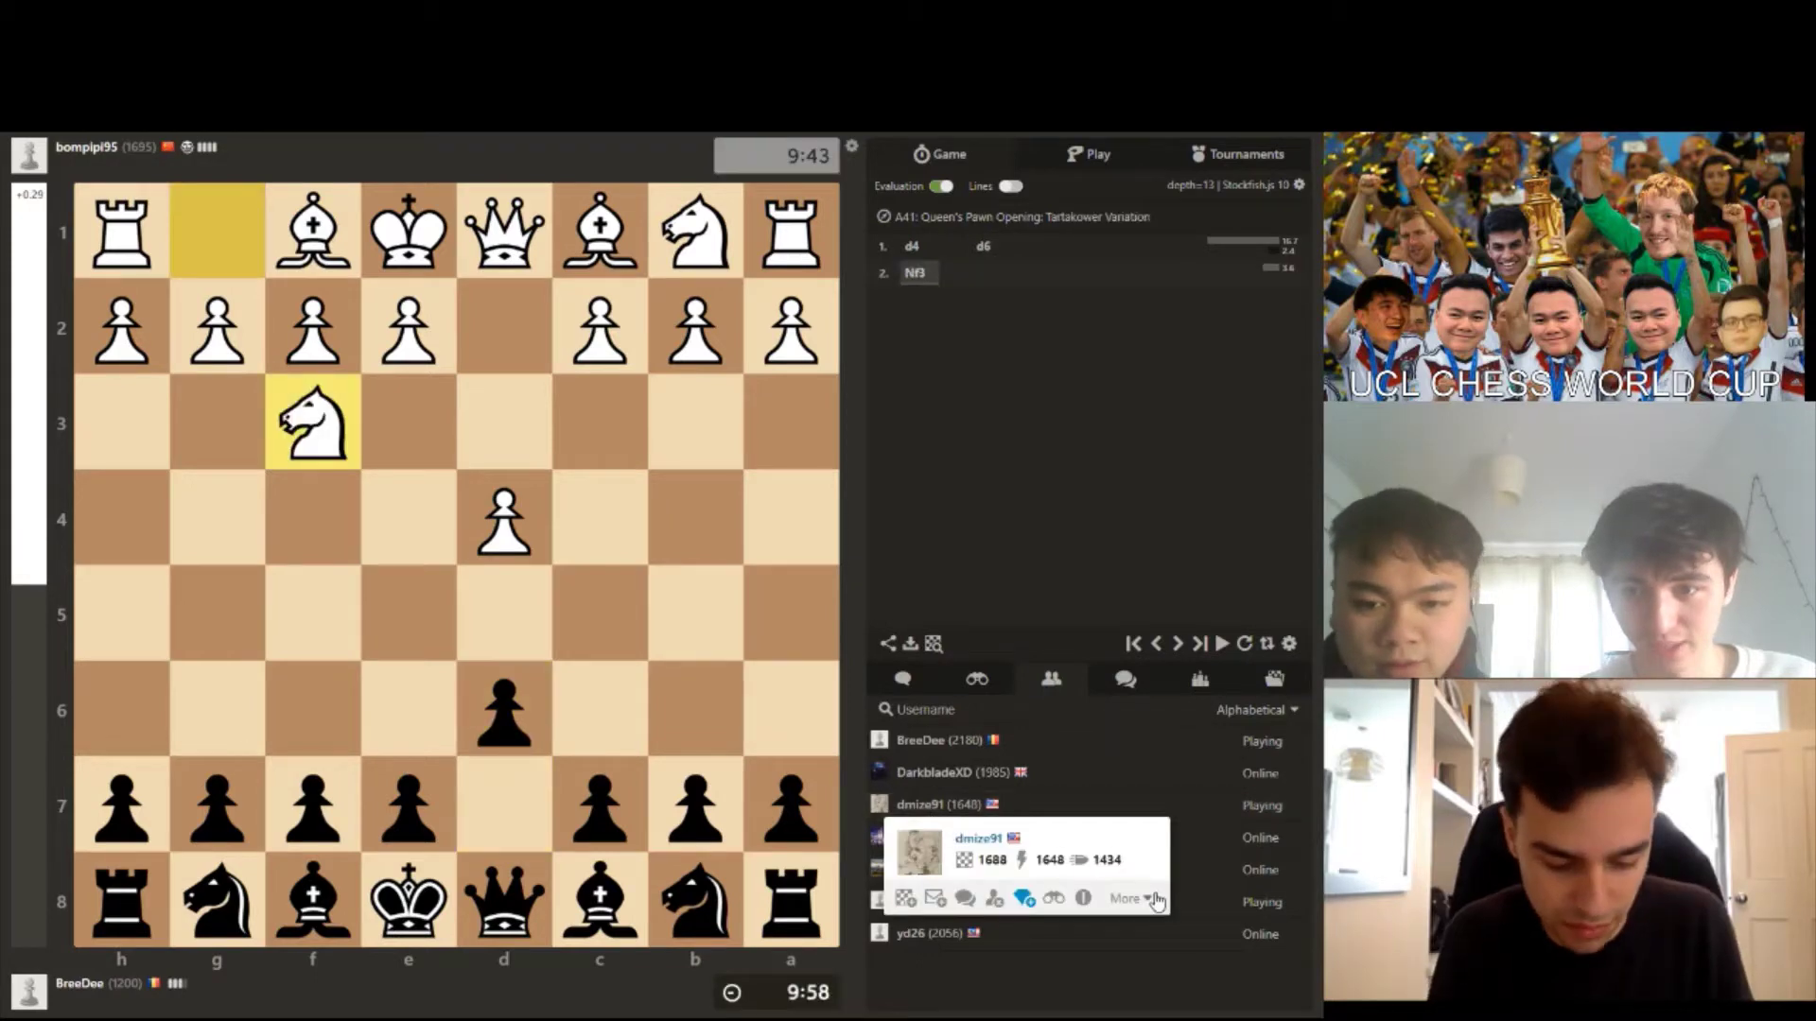
{"action": "left_click", "coordinate": [1154, 900]}
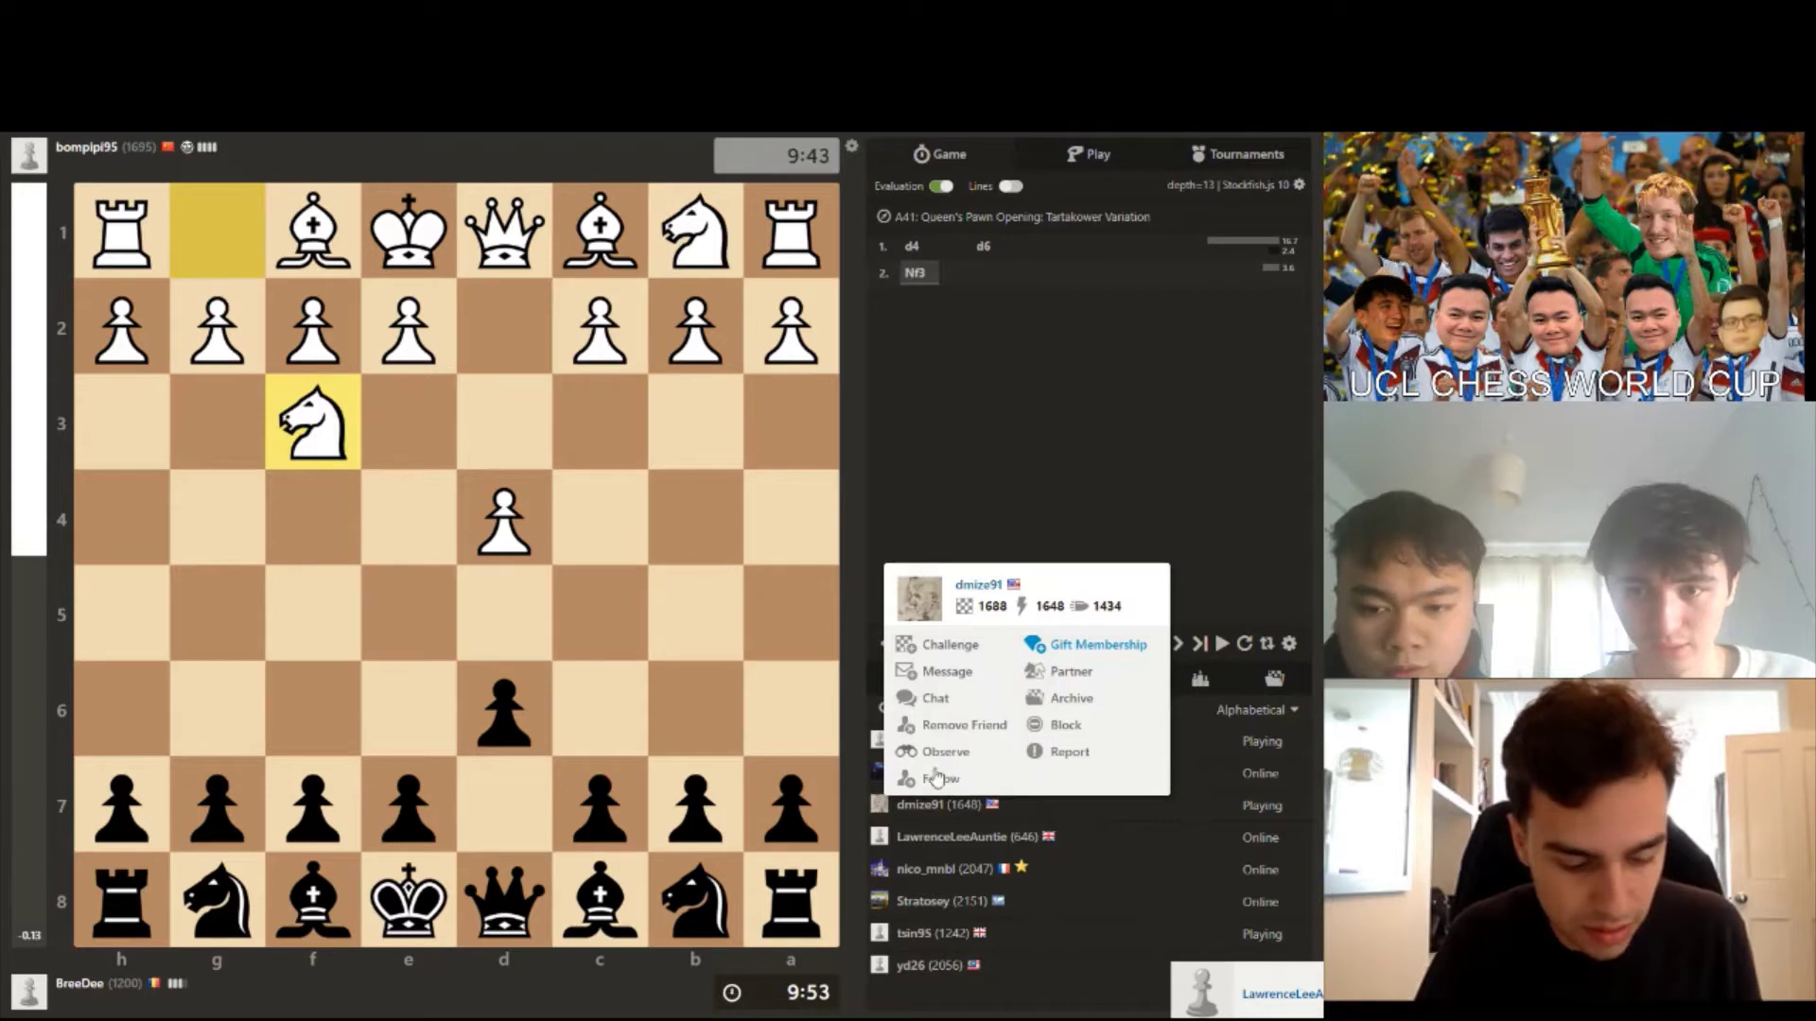
{"action": "left_click", "coordinate": [937, 753]}
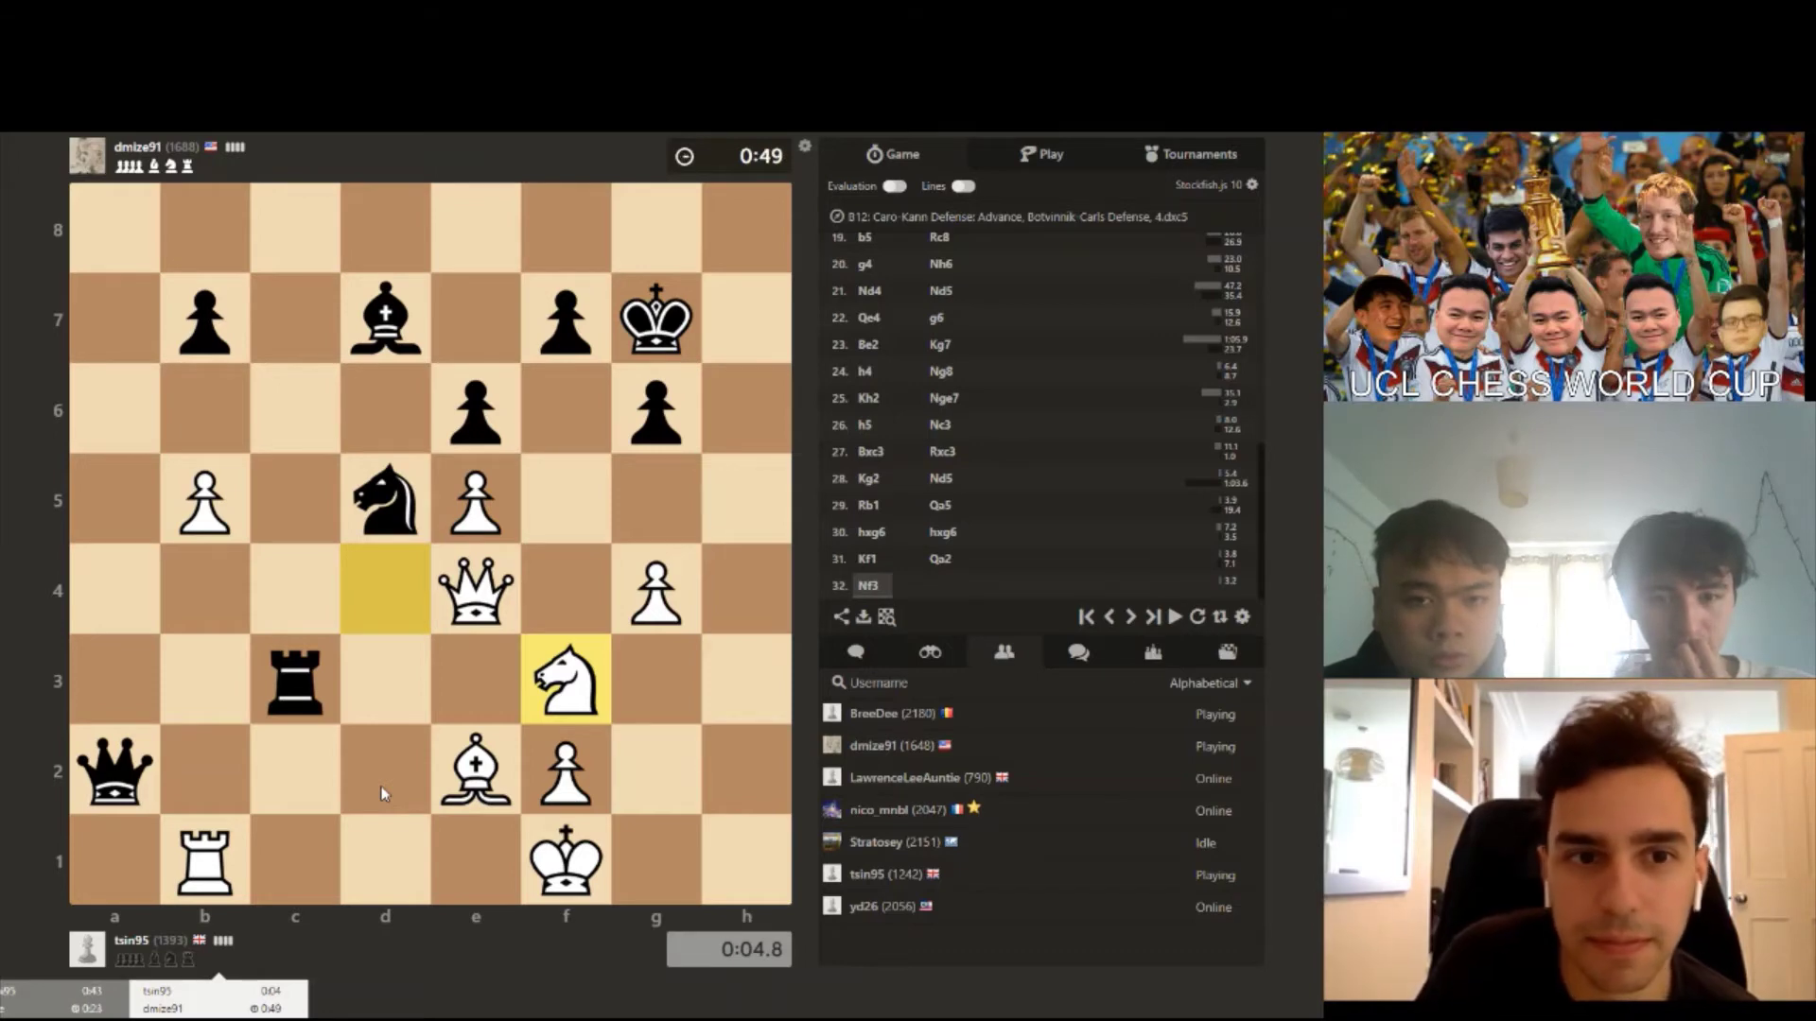
{"action": "mouse_move", "coordinate": [21, 1010]}
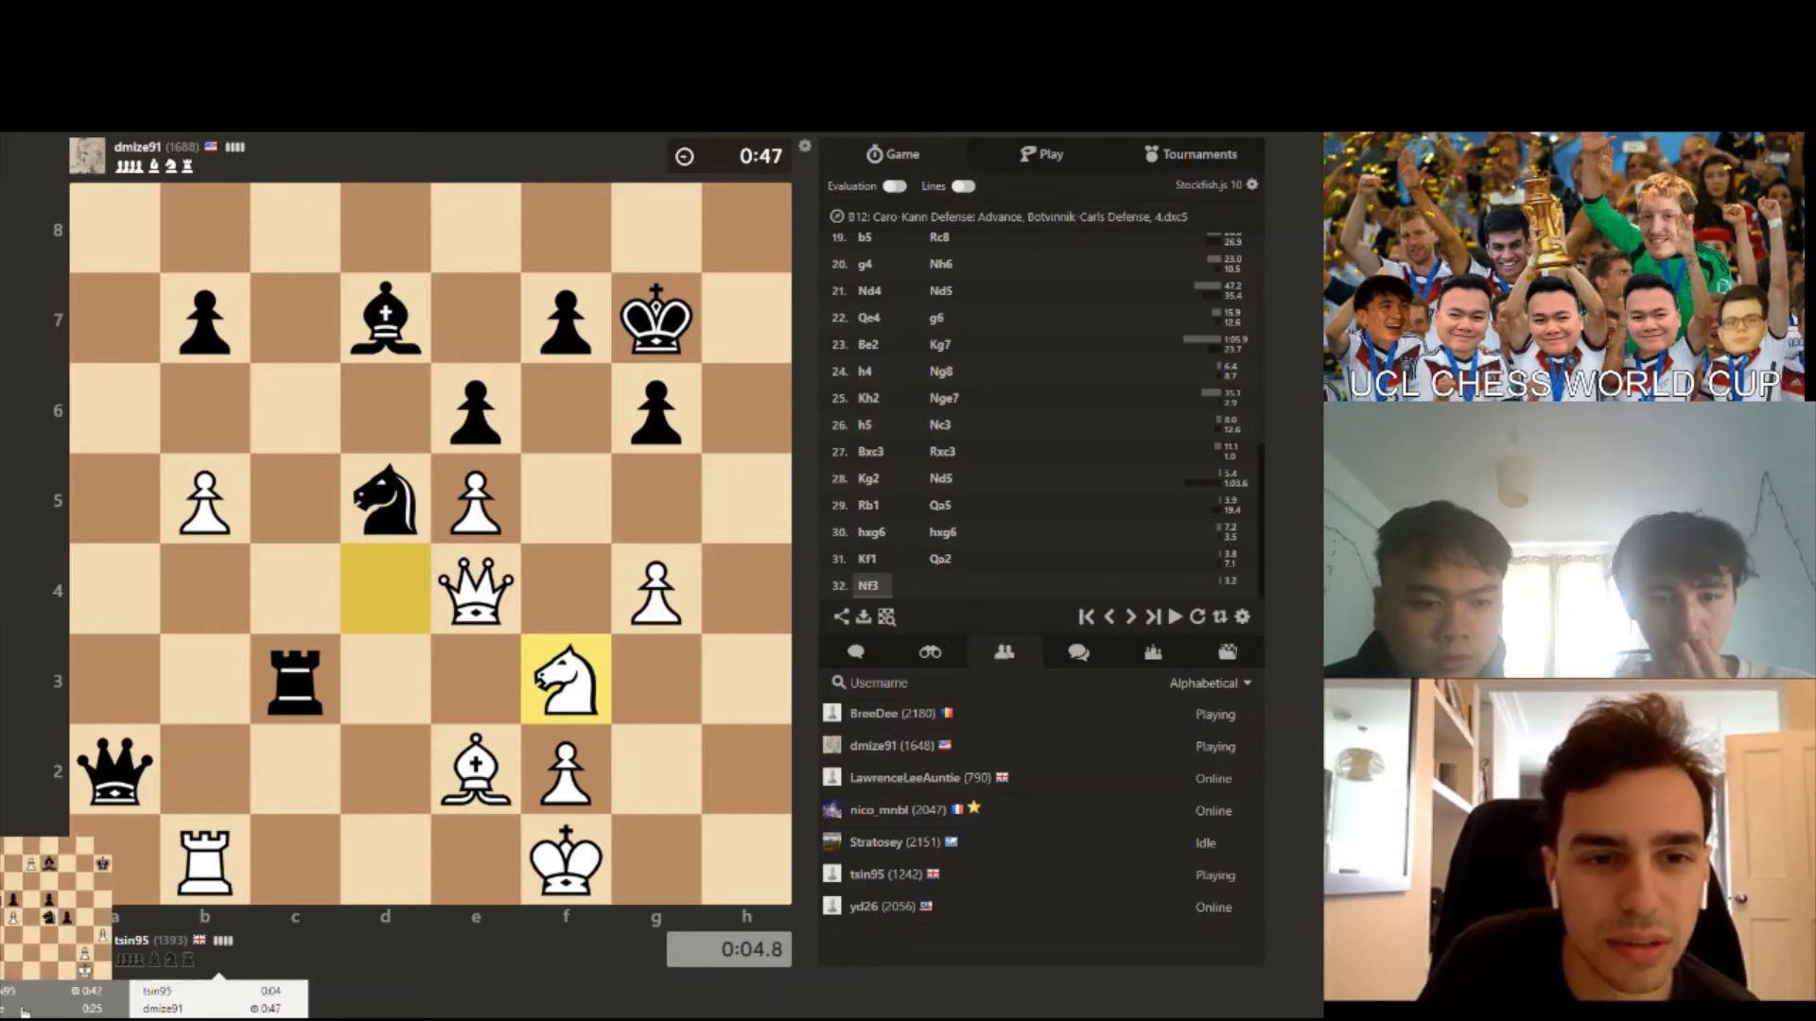
Switch the main board to the BreeDee game and step back to 33.Nf5.
{"action": "left_click", "coordinate": [95, 908]}
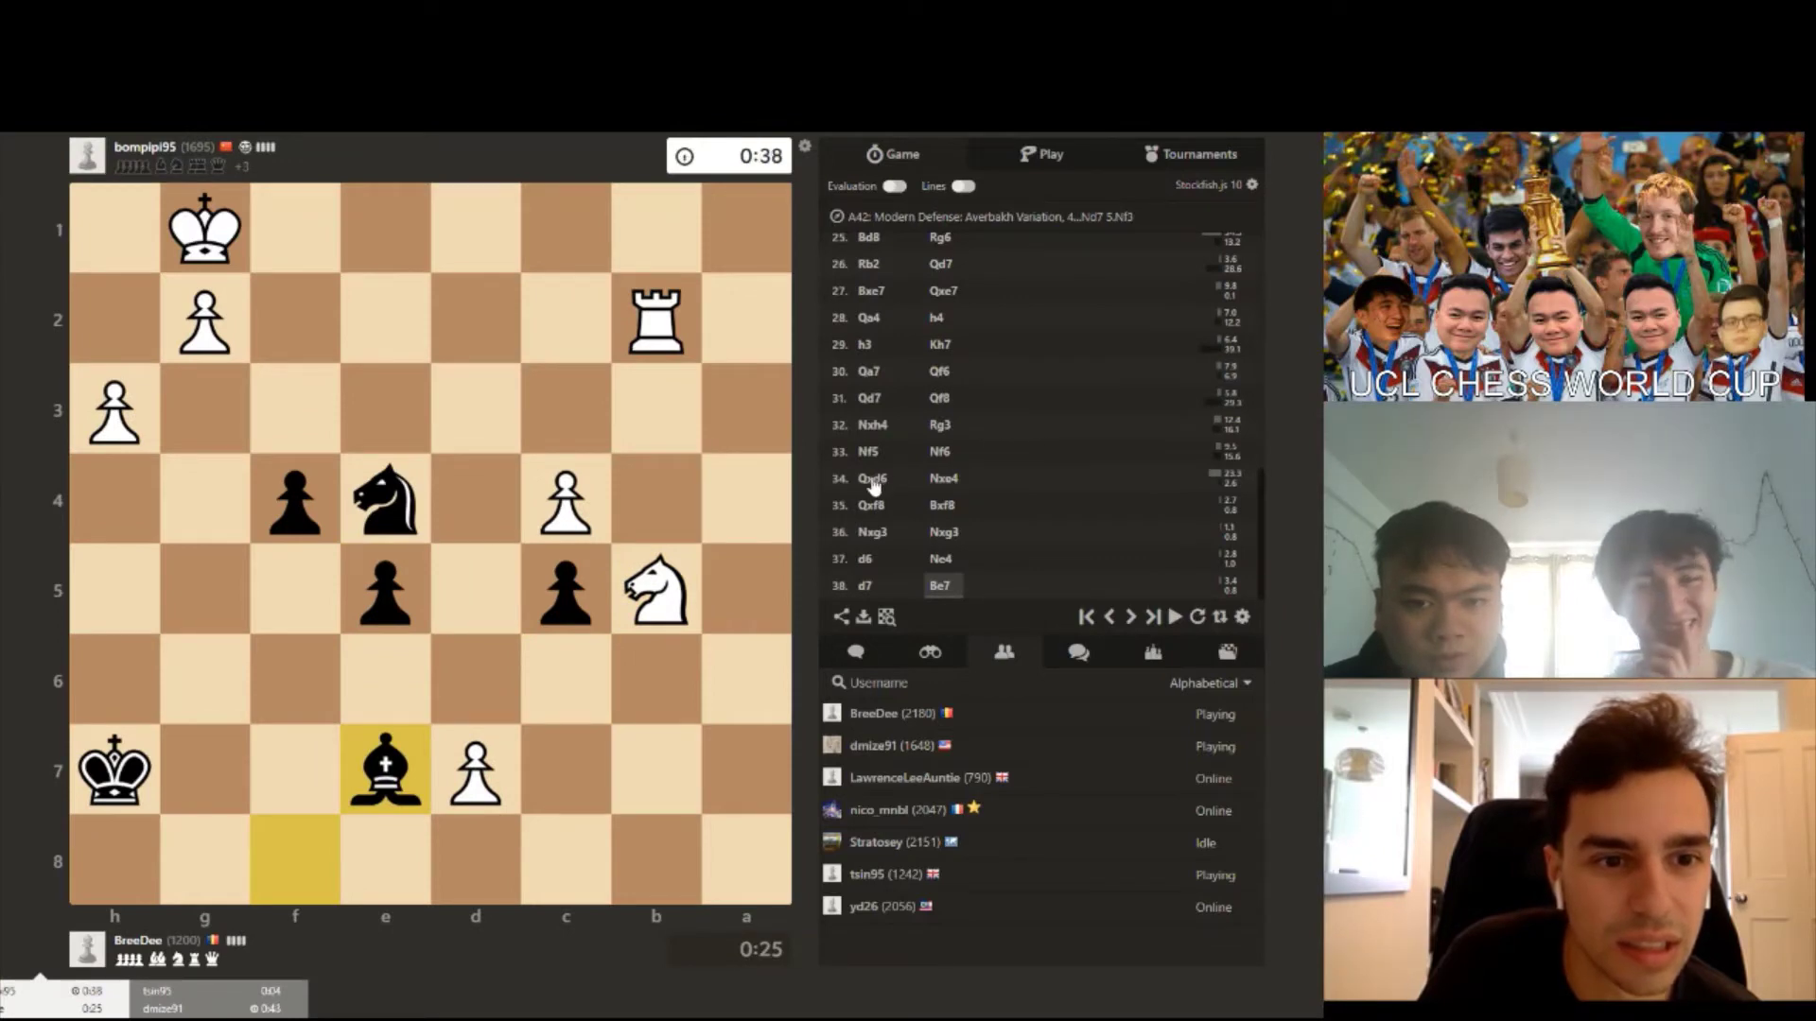
{"action": "key", "text": "Left"}
{"action": "key", "text": "Left"}
{"action": "key", "text": "Left"}
{"action": "key", "text": "Right"}
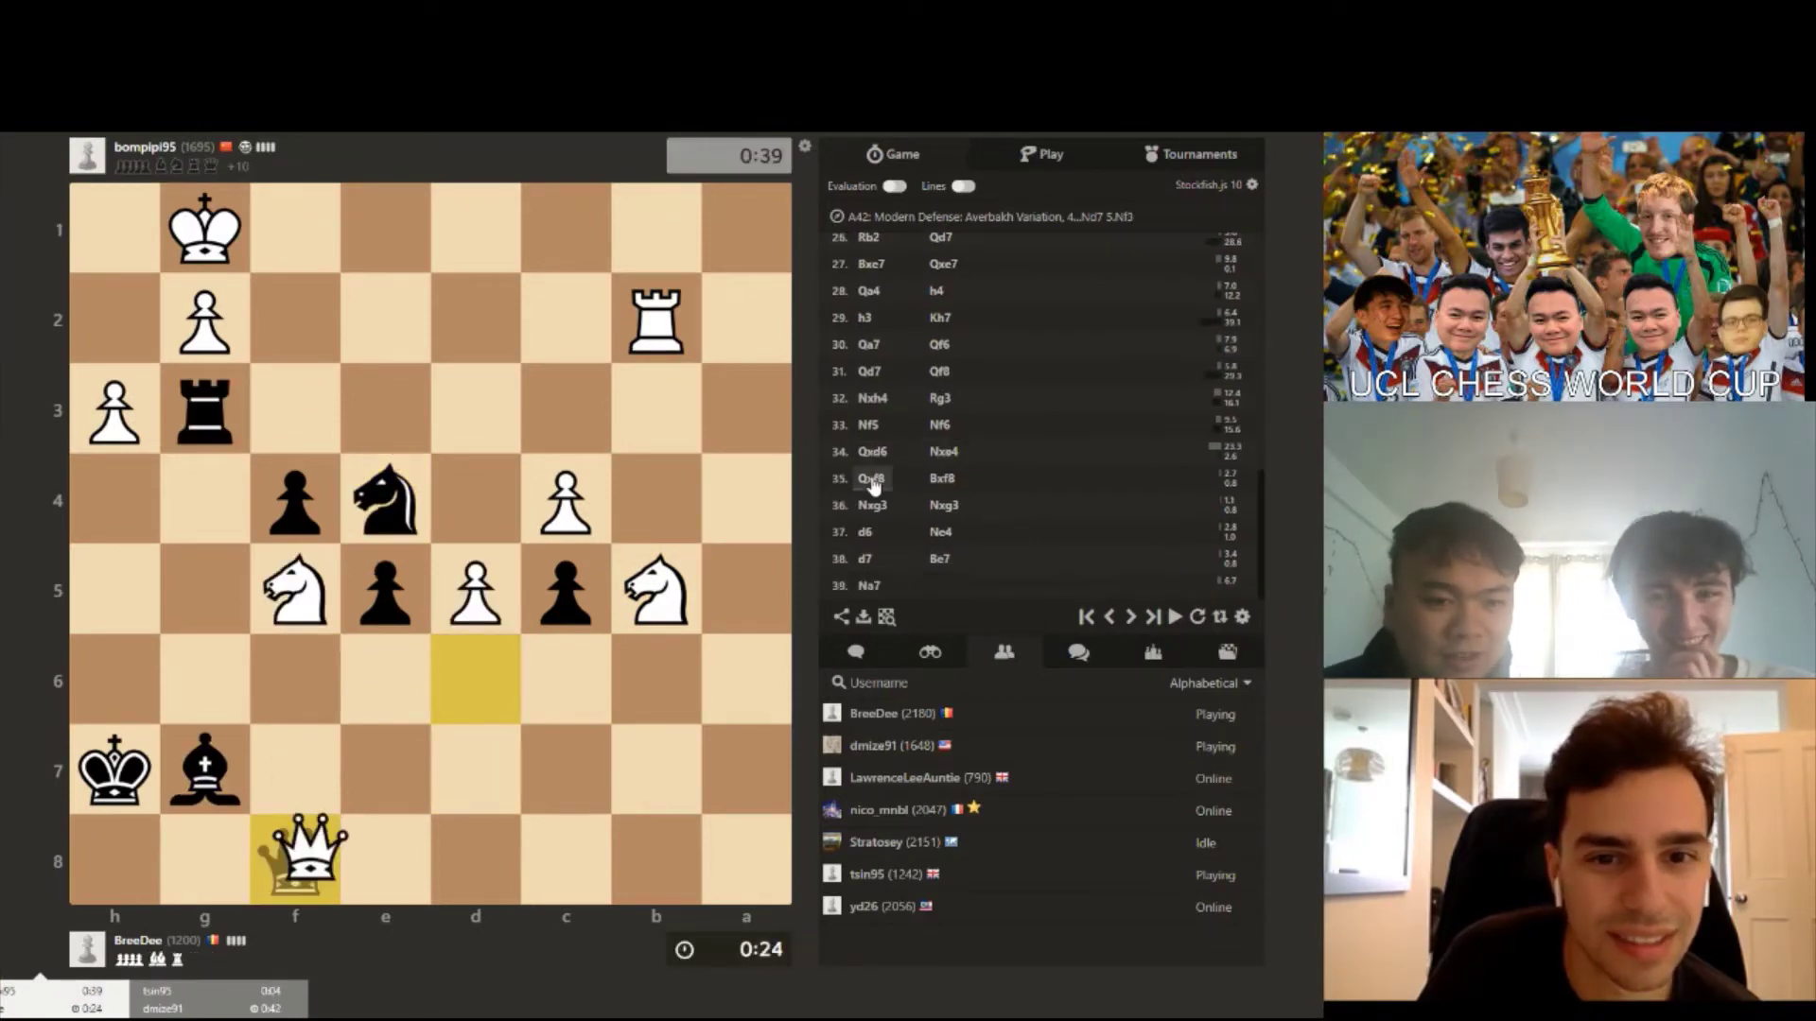
{"action": "key", "text": "Right"}
{"action": "key", "text": "Right"}
{"action": "key", "text": "Right"}
{"action": "key", "text": "Left"}
{"action": "key", "text": "Left"}
{"action": "key", "text": "Left"}
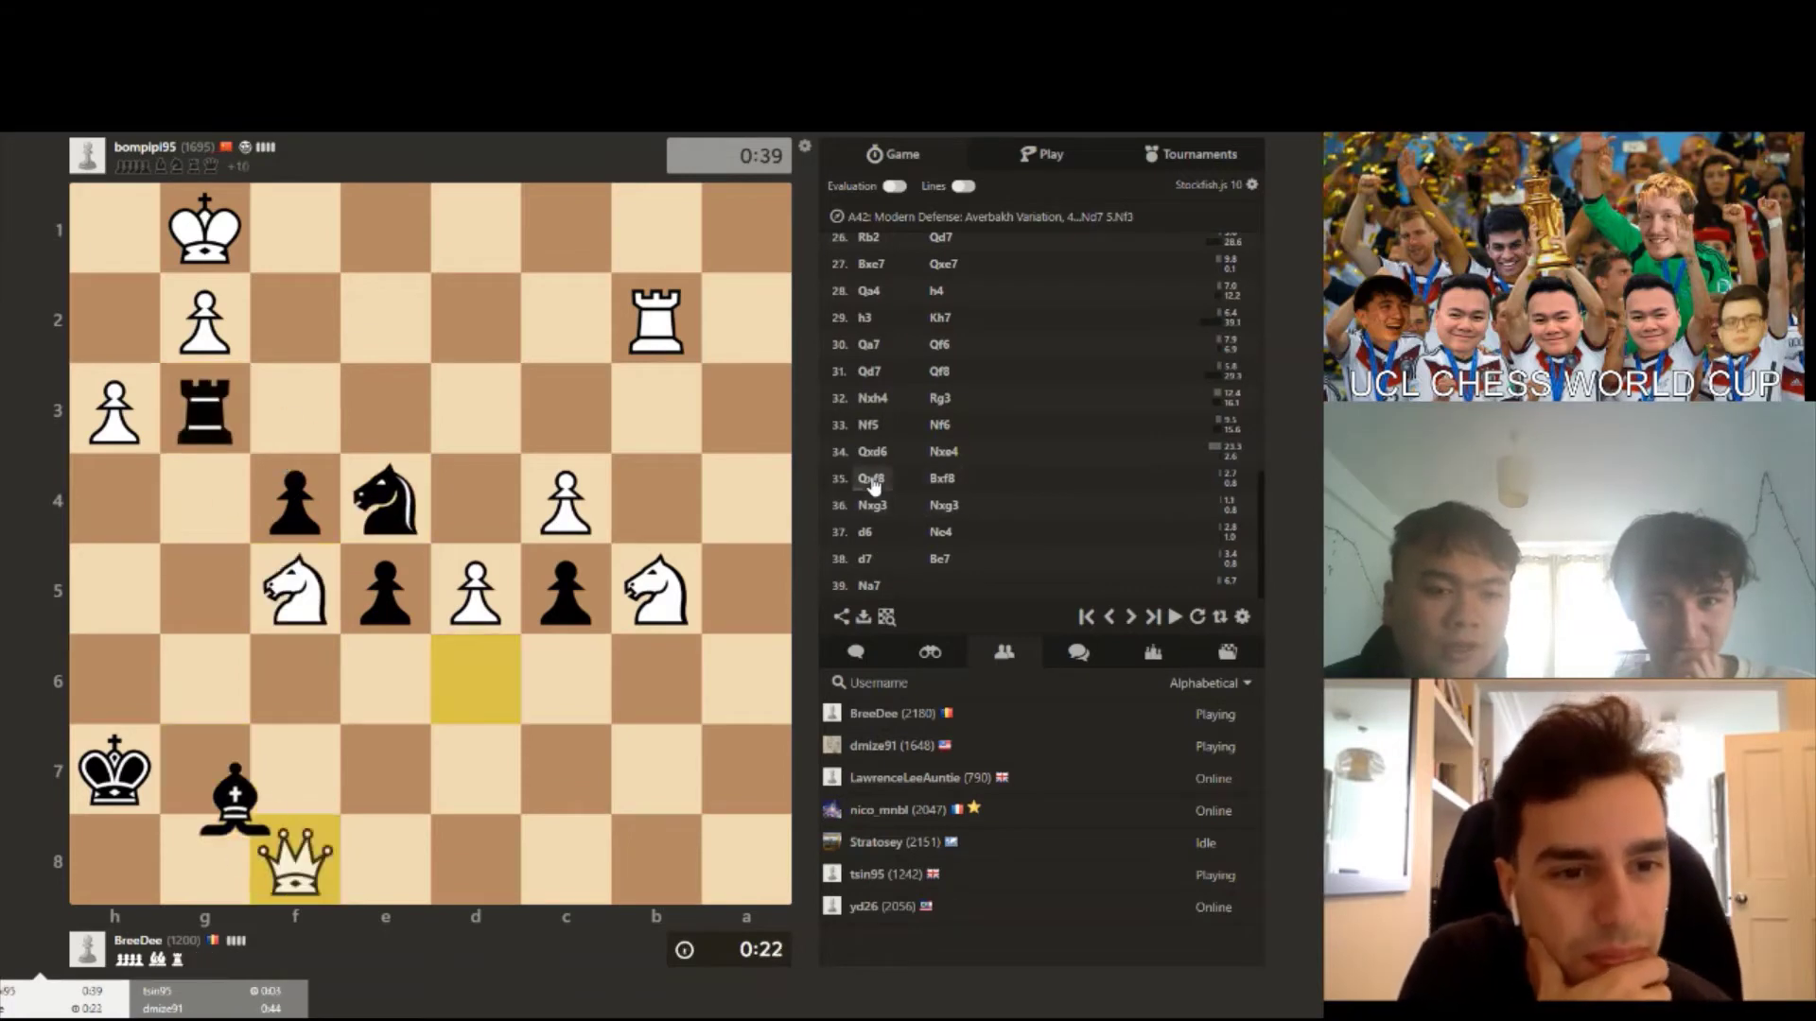
{"action": "key", "text": "Left"}
{"action": "key", "text": "Left"}
{"action": "key", "text": "Left"}
{"action": "key", "text": "Left"}
{"action": "key", "text": "Left"}
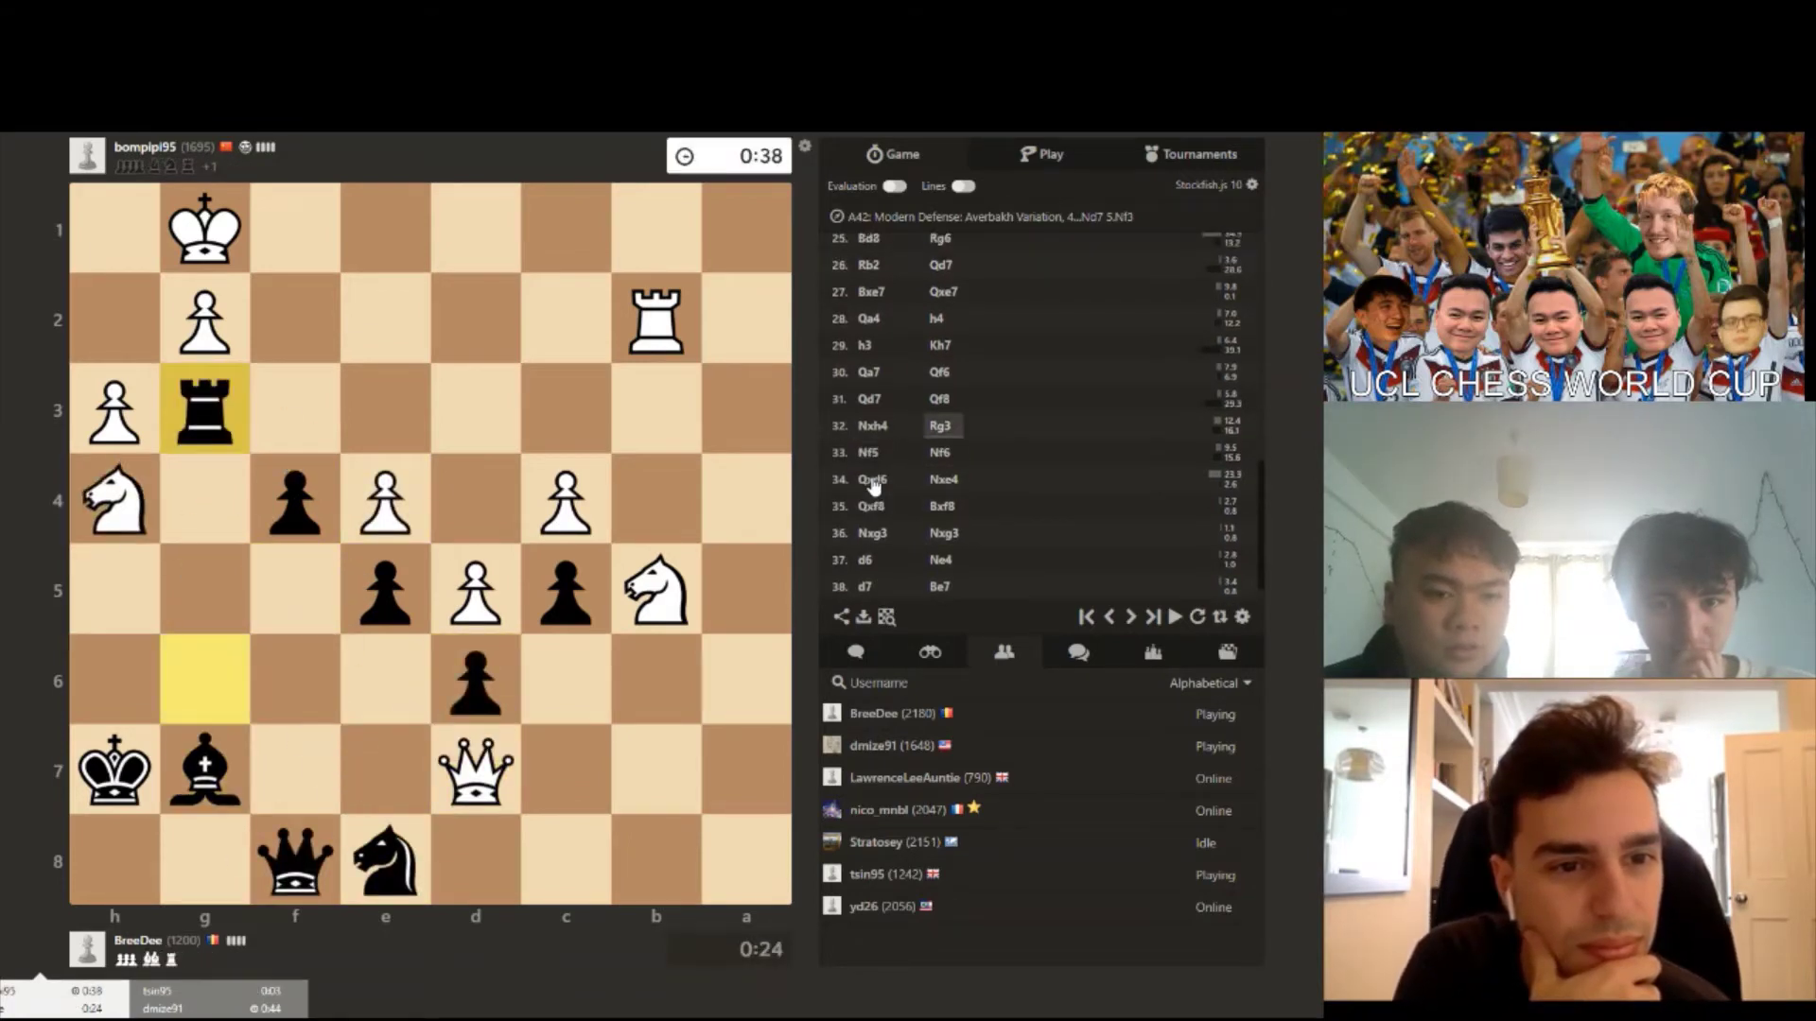
Replay forward from 33...Nf6 through the queen captures to 35...Bxf8.
{"action": "key", "text": "Right"}
{"action": "key", "text": "Right"}
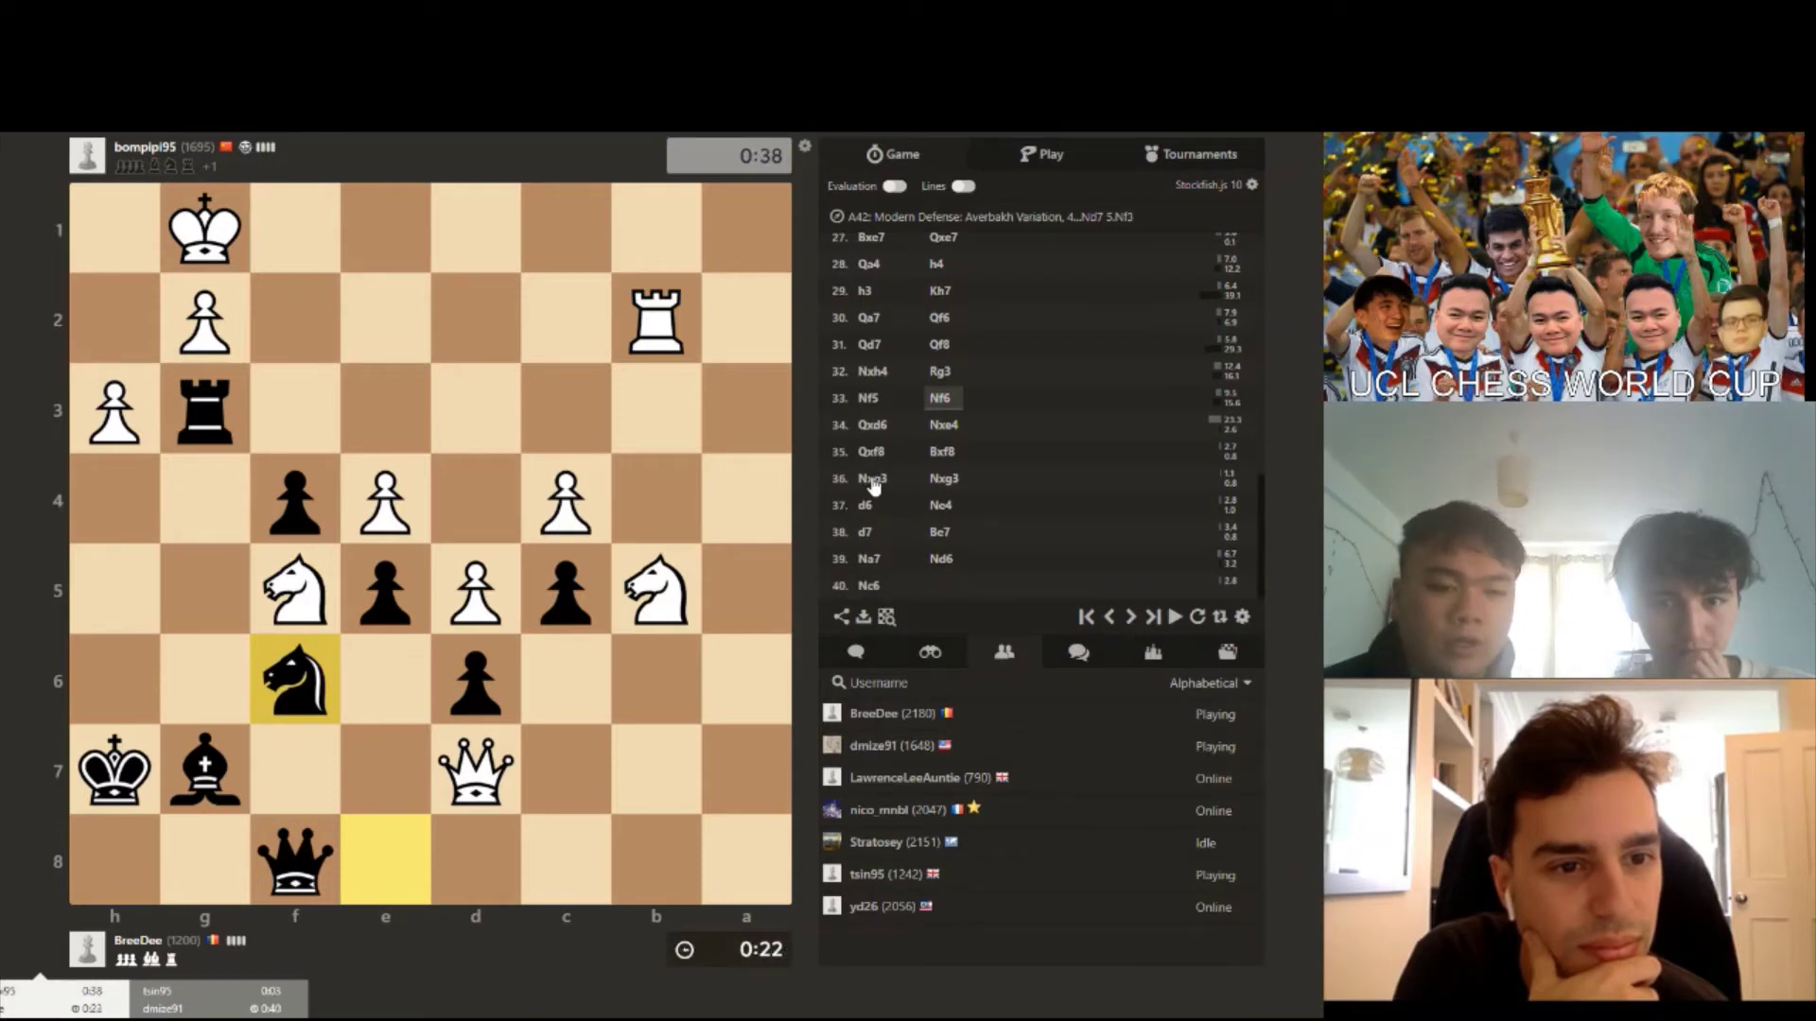
{"action": "key", "text": "Right"}
{"action": "key", "text": "Right"}
{"action": "key", "text": "Right"}
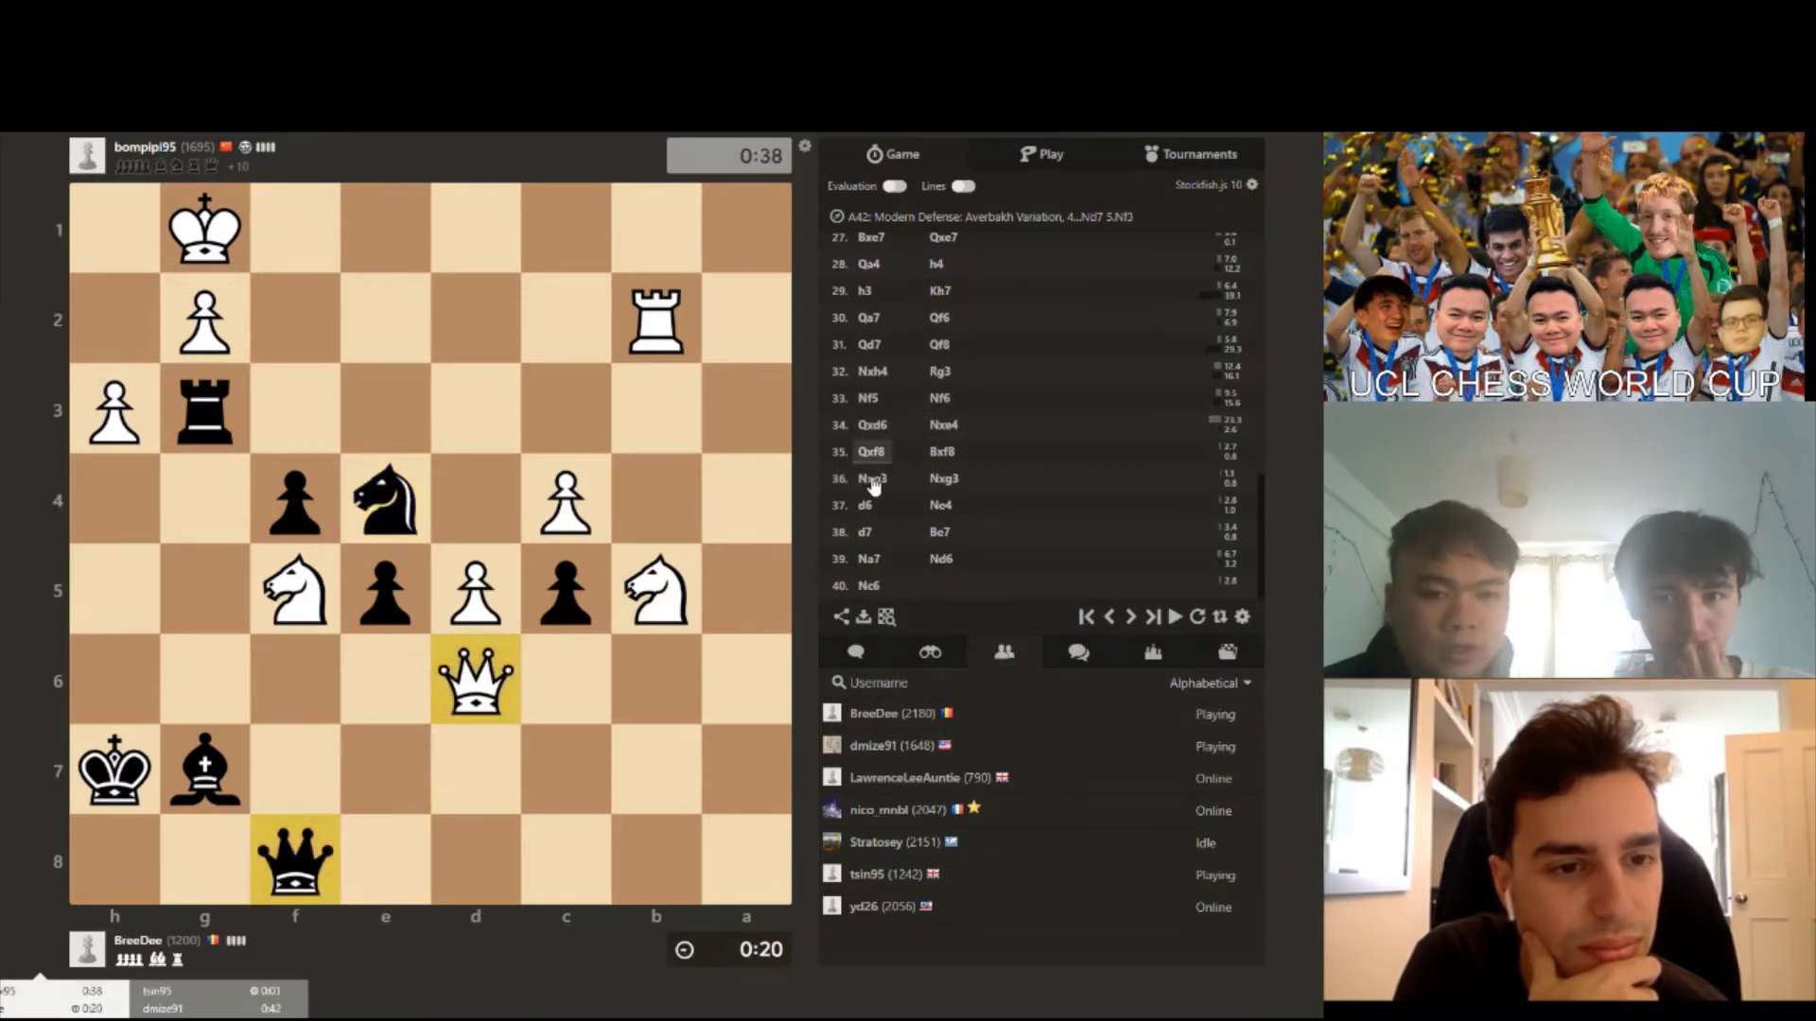
{"action": "key", "text": "Right"}
{"action": "key", "text": "Right"}
{"action": "key", "text": "Right"}
{"action": "key", "text": "Right"}
{"action": "key", "text": "Right"}
{"action": "key", "text": "Right"}
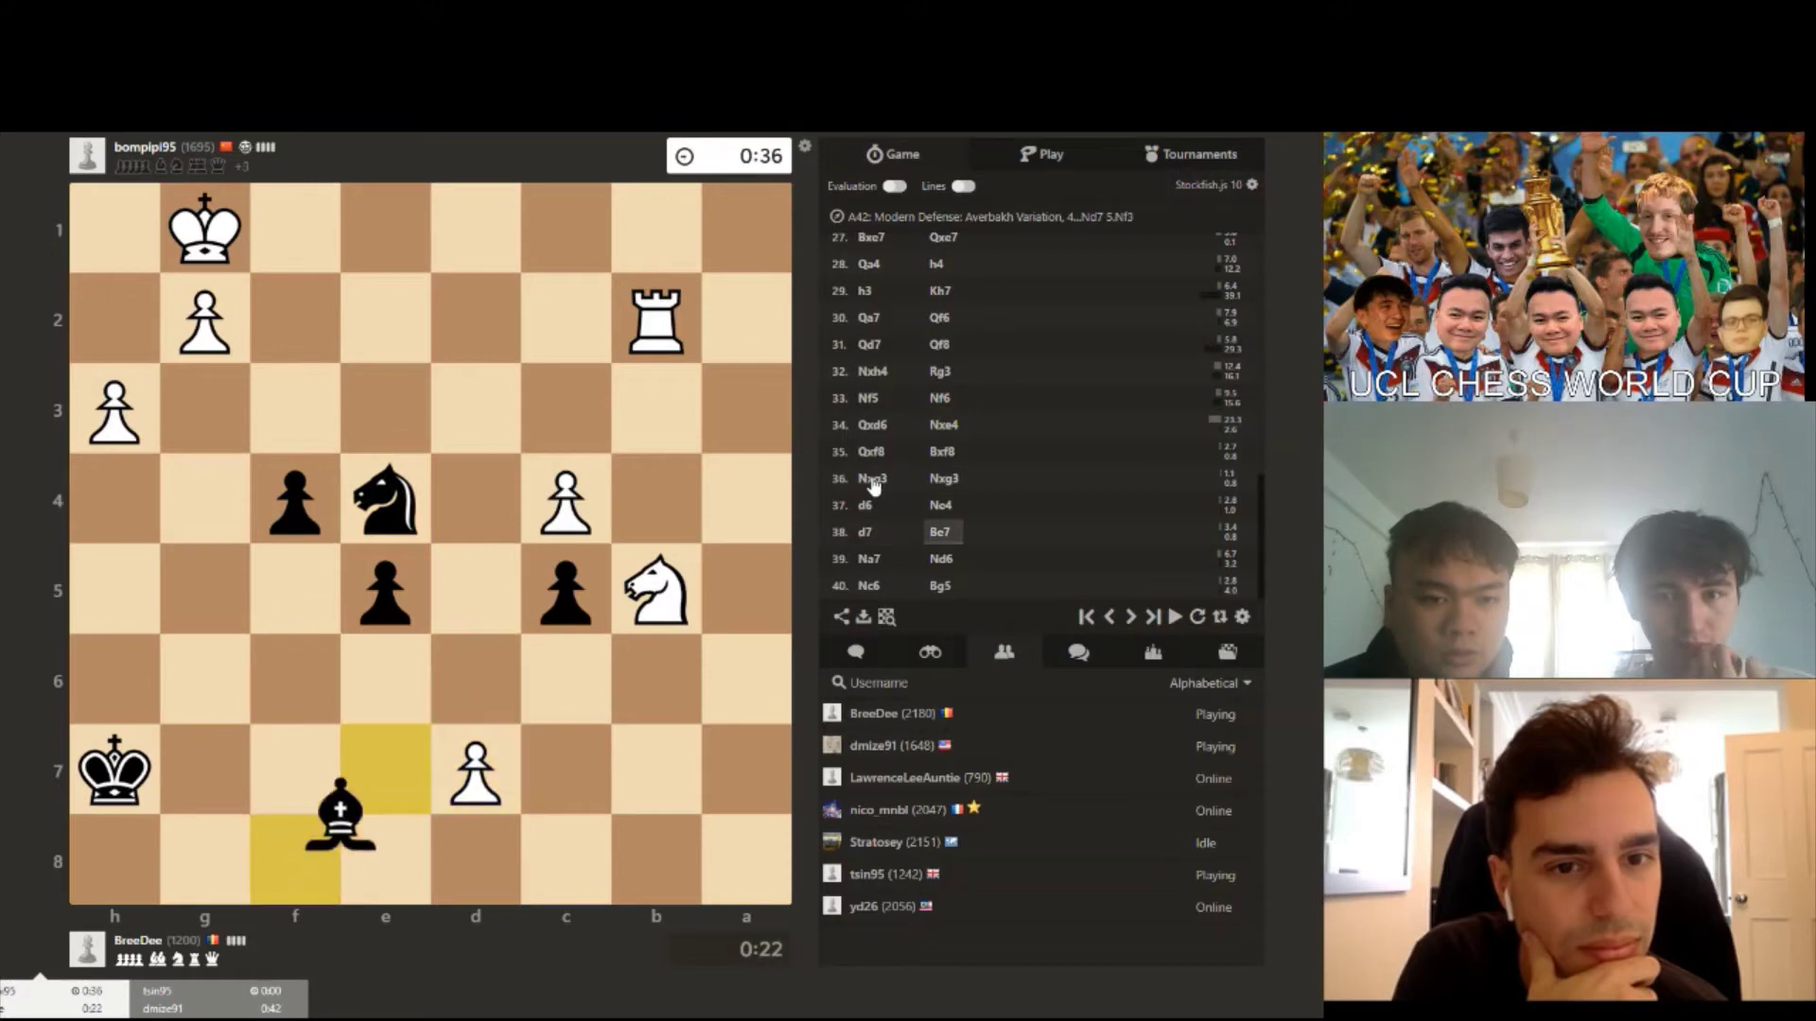
{"action": "key", "text": "Right"}
{"action": "key", "text": "Right"}
{"action": "key", "text": "Right"}
{"action": "key", "text": "Right"}
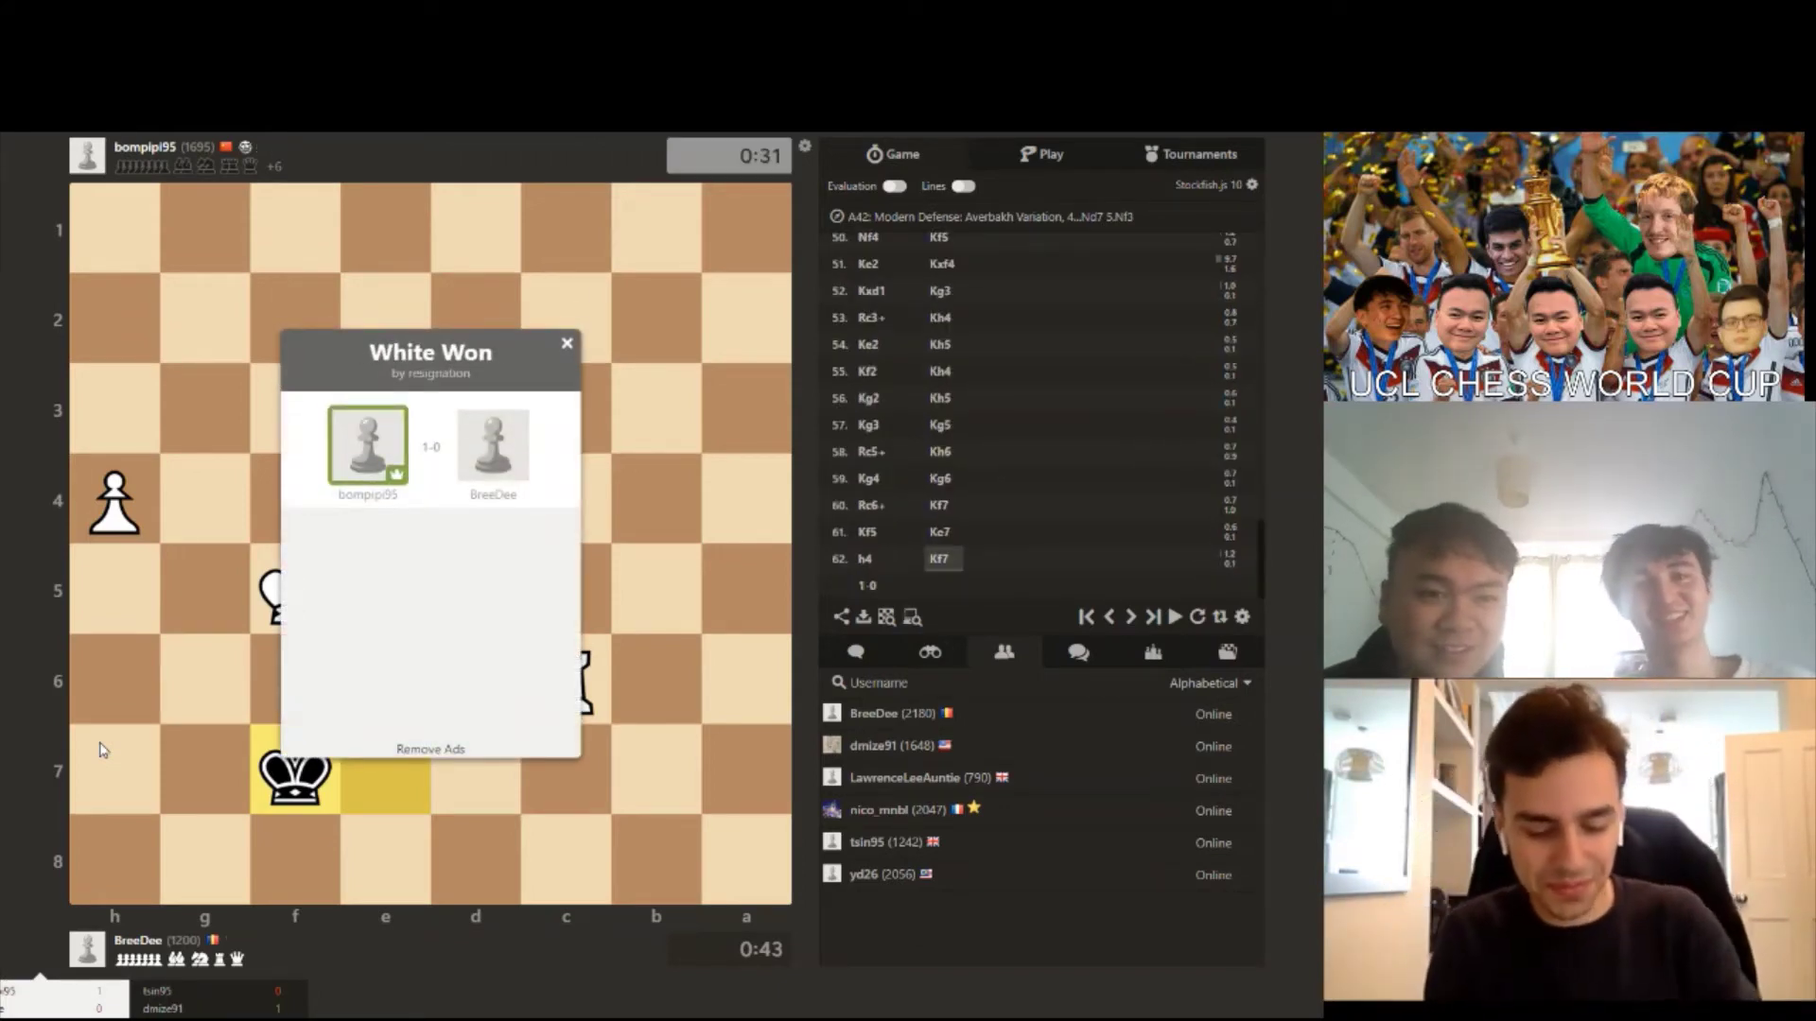
Close the 'White Won by resignation' result announcement.
{"action": "left_click", "coordinate": [99, 750]}
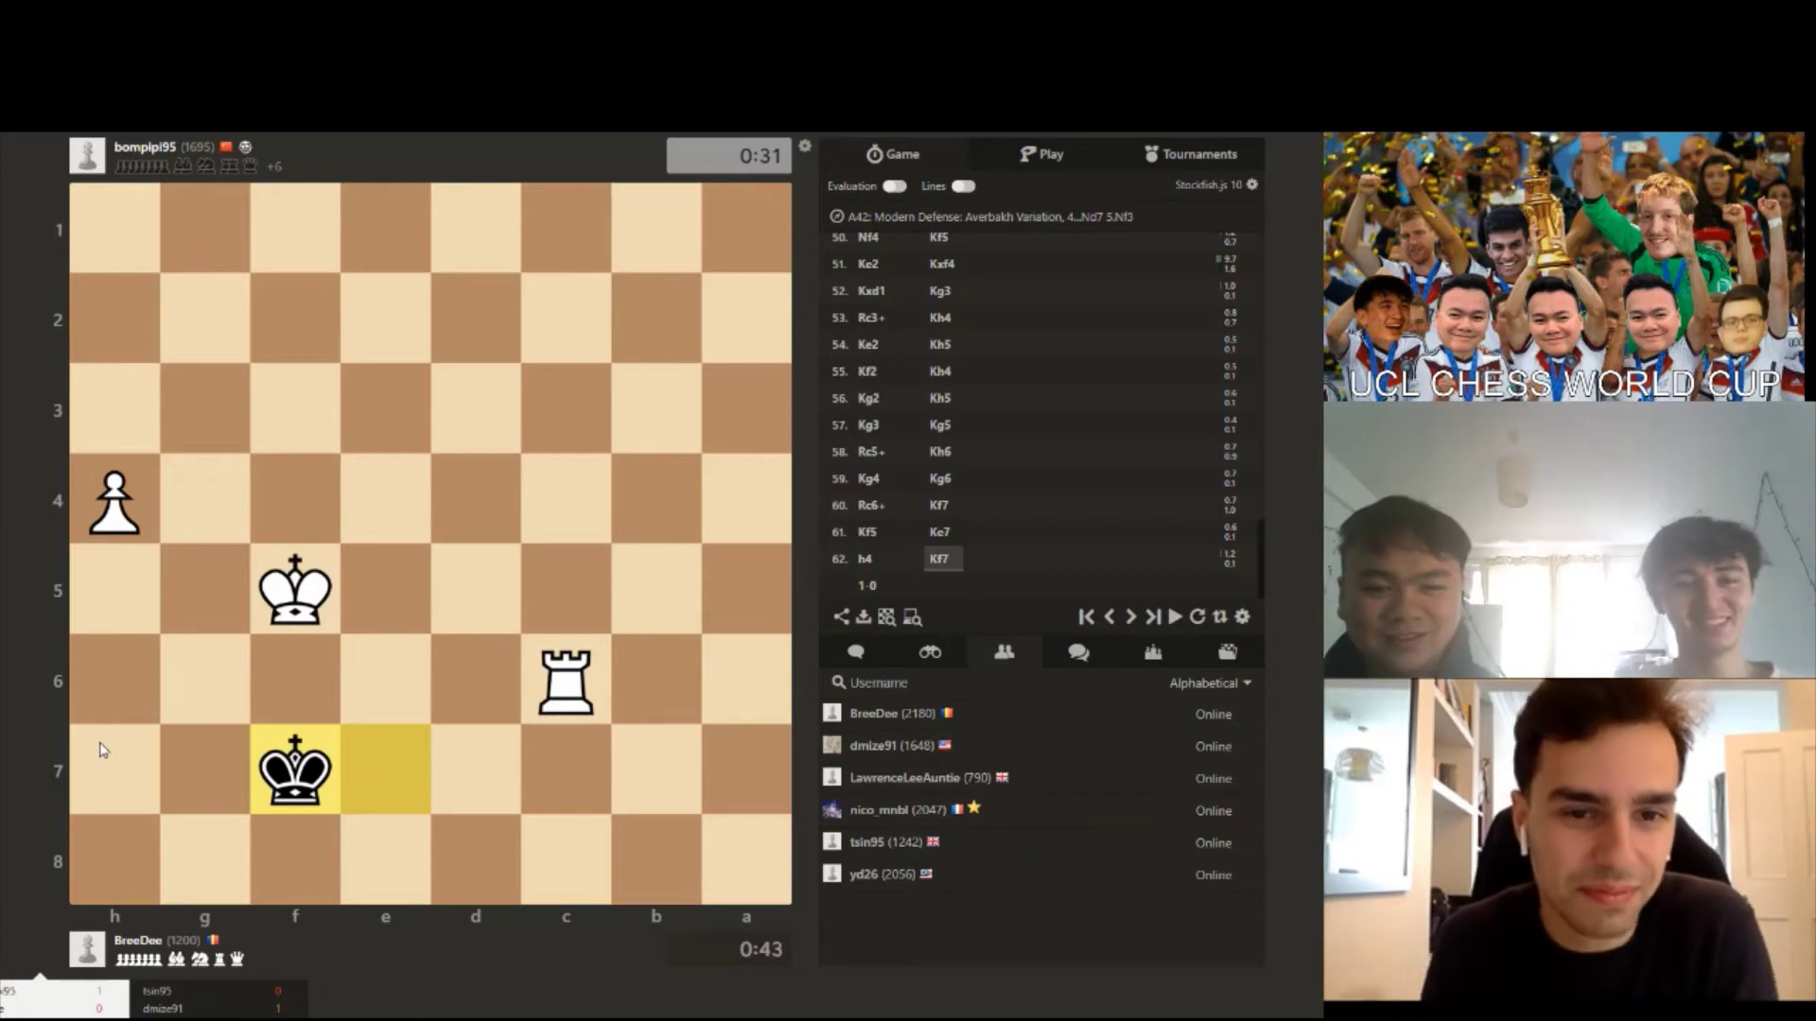